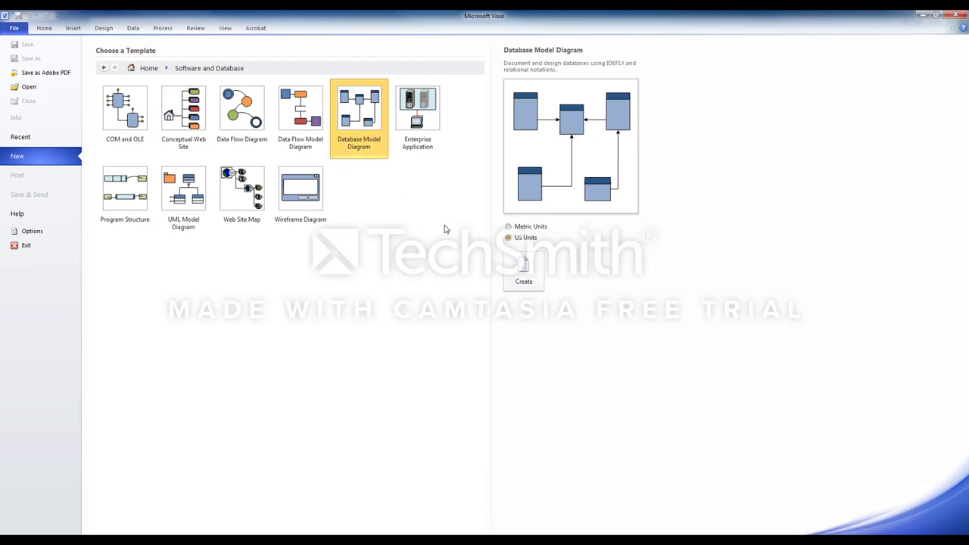
Step: Create a new drawing from the Database Model Diagram template using US units
left_click(526, 277)
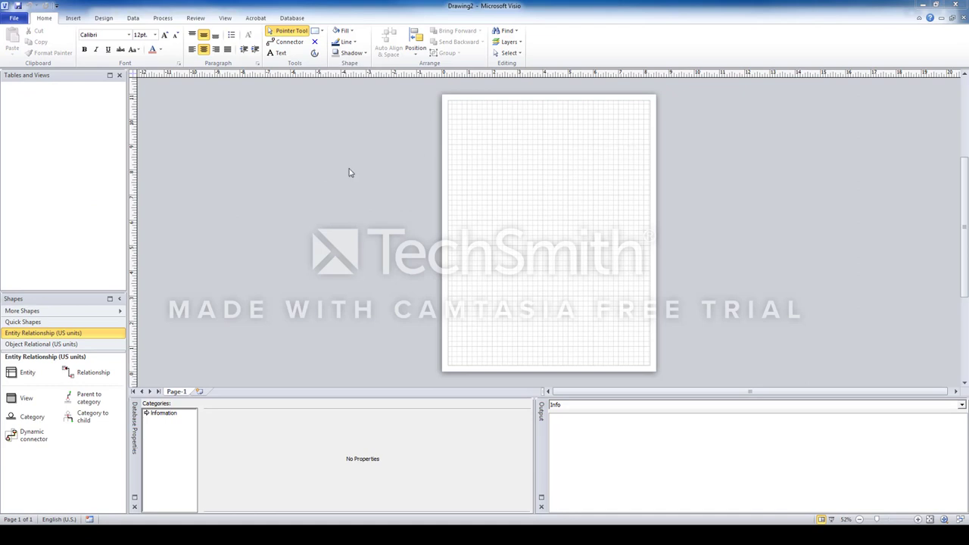
Step: Hide the page grid and show it again
left_click(226, 18)
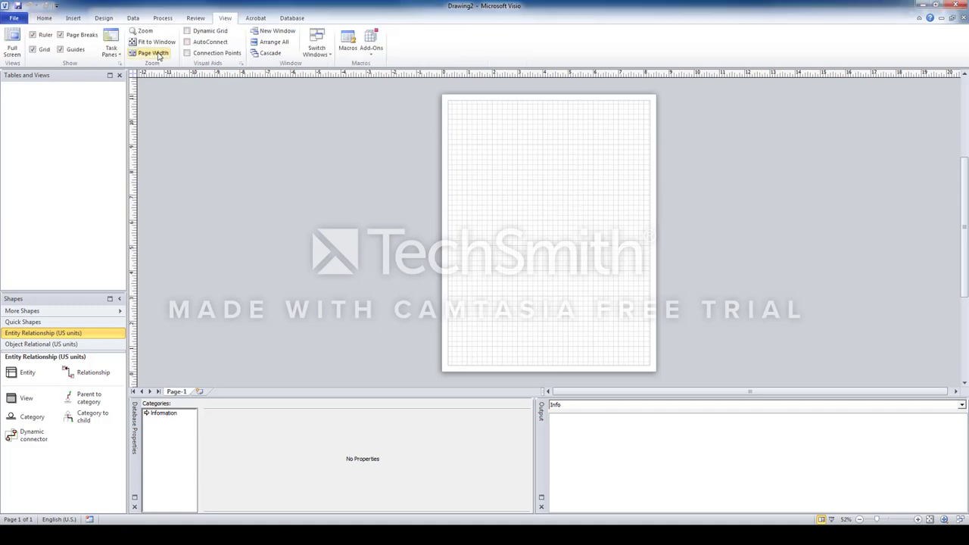
left_click(33, 49)
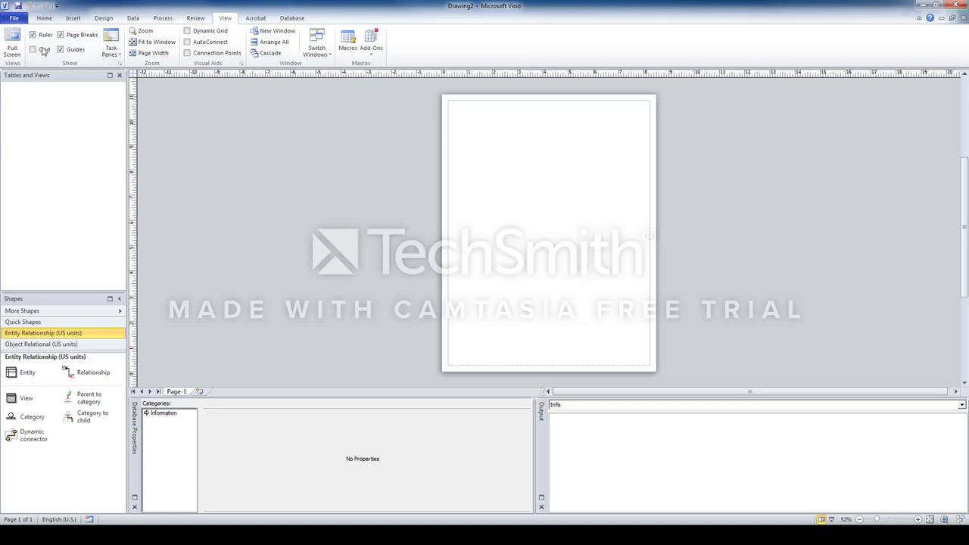
left_click(33, 49)
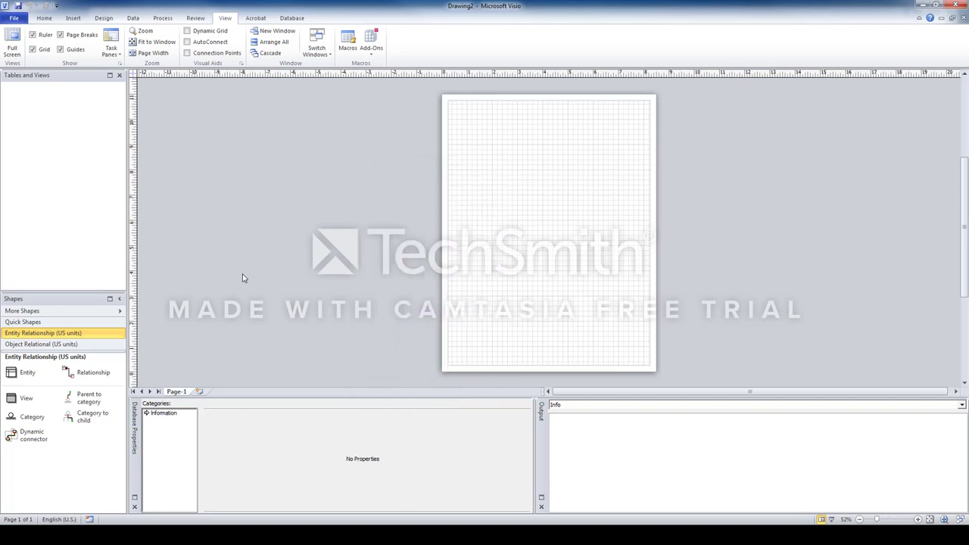
Step: Turn on crow's feet for relationships in the database document display options
left_click(291, 19)
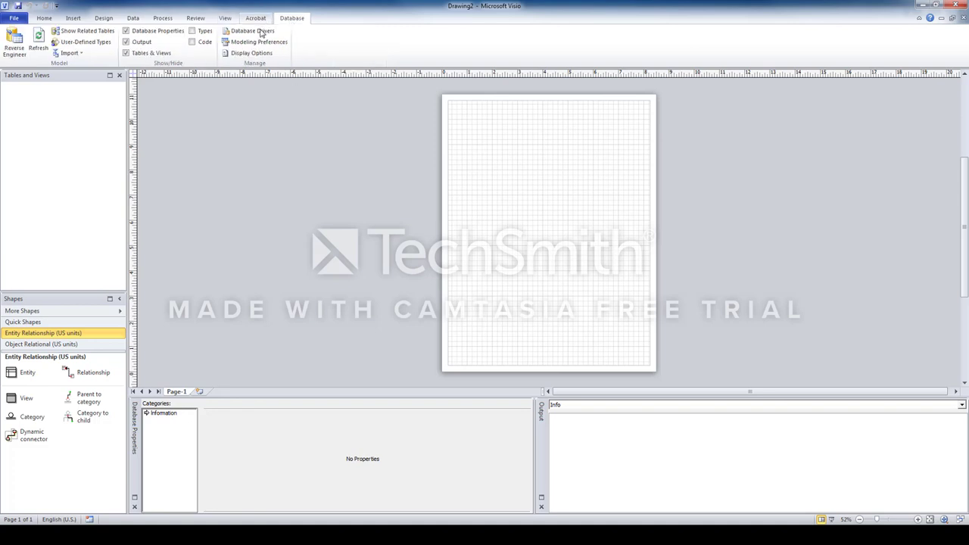
left_click(252, 54)
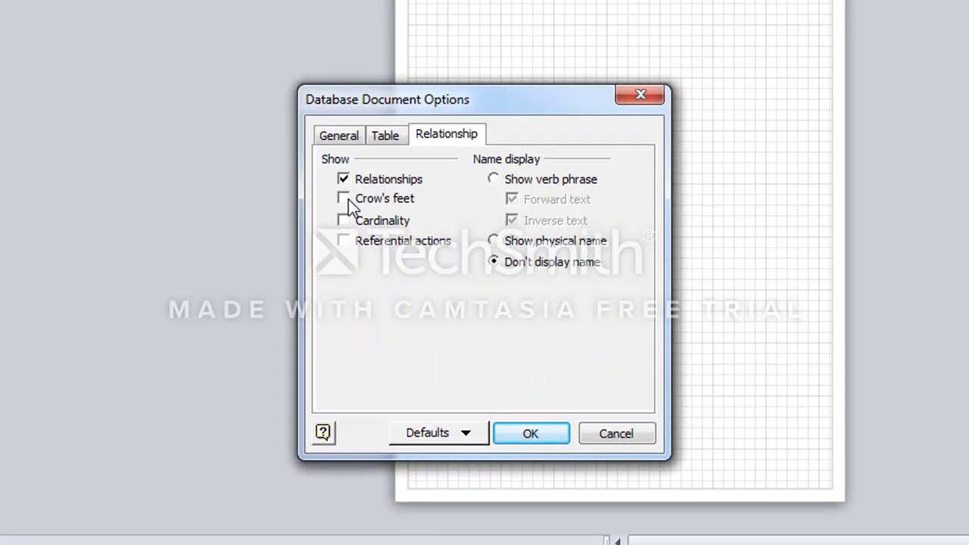
left_click(344, 199)
left_click(538, 433)
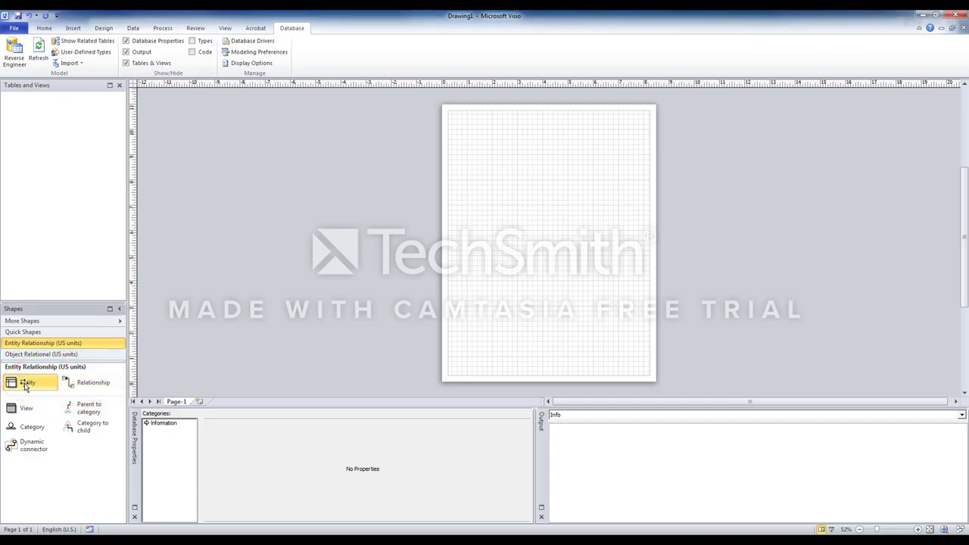
Step: Place an Entity shape on the left half of the page and set its physical name to INVOICES
left_click_drag(26, 385, 495, 237)
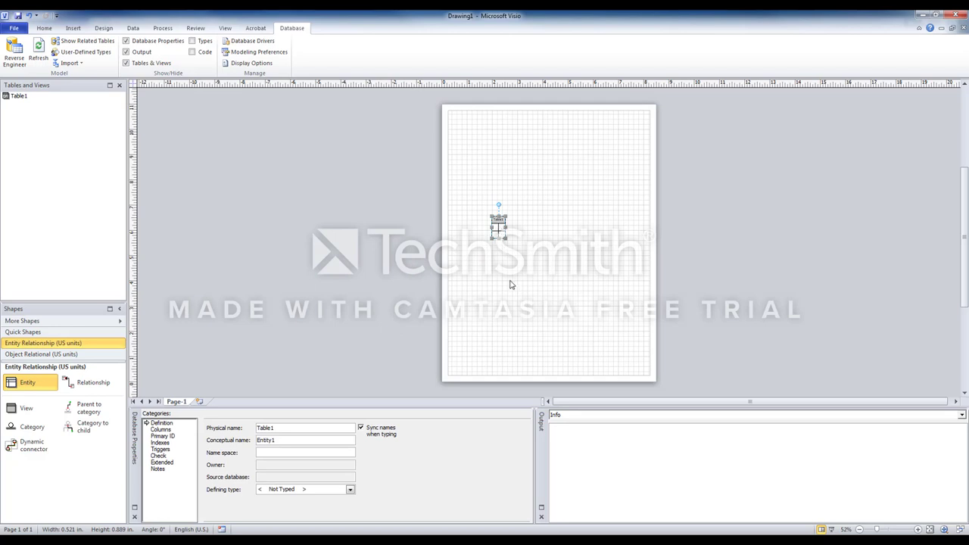
left_click(225, 30)
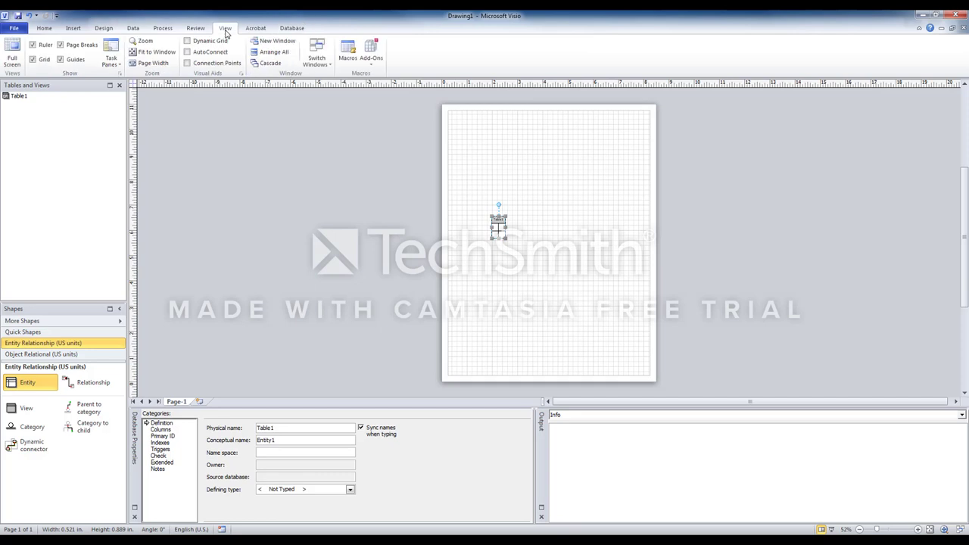
left_click(152, 65)
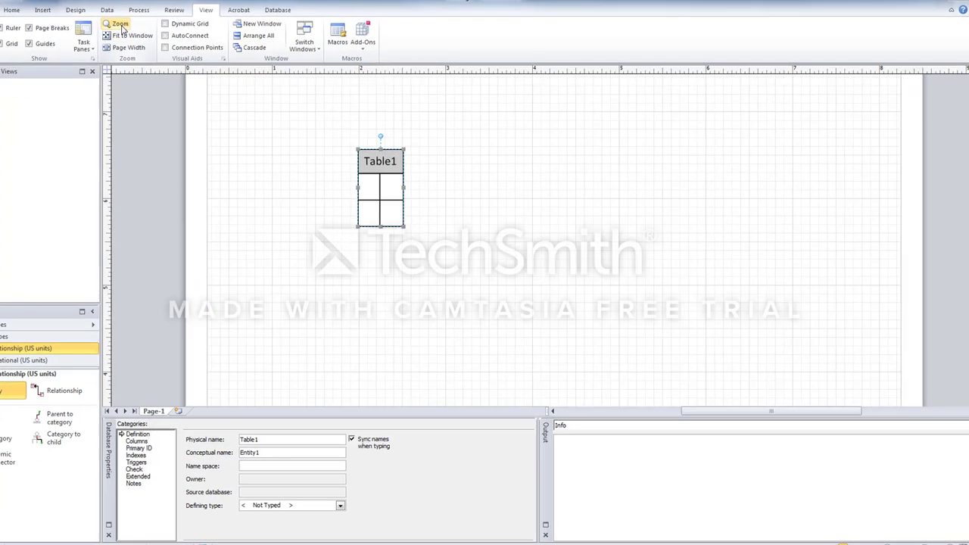
left_click(121, 29)
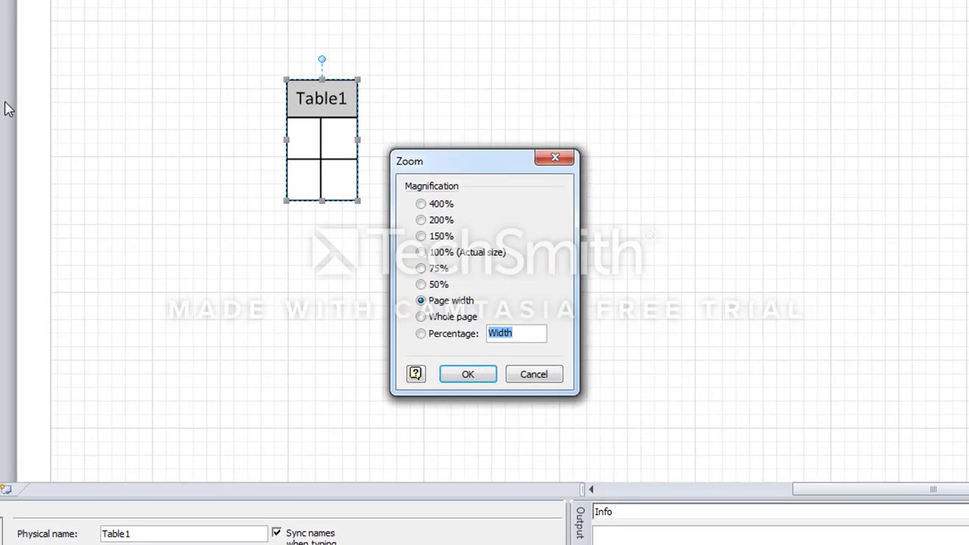
left_click(554, 378)
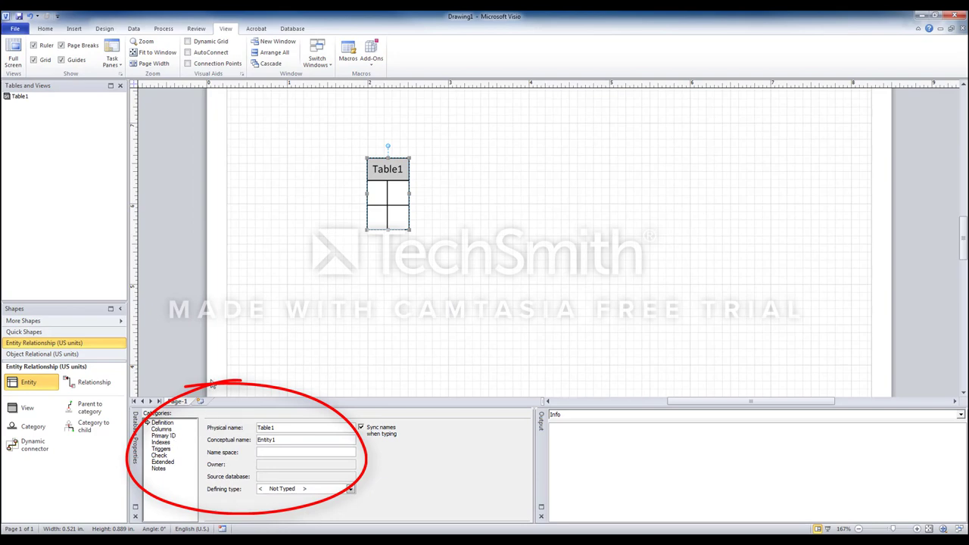
left_click(19, 97)
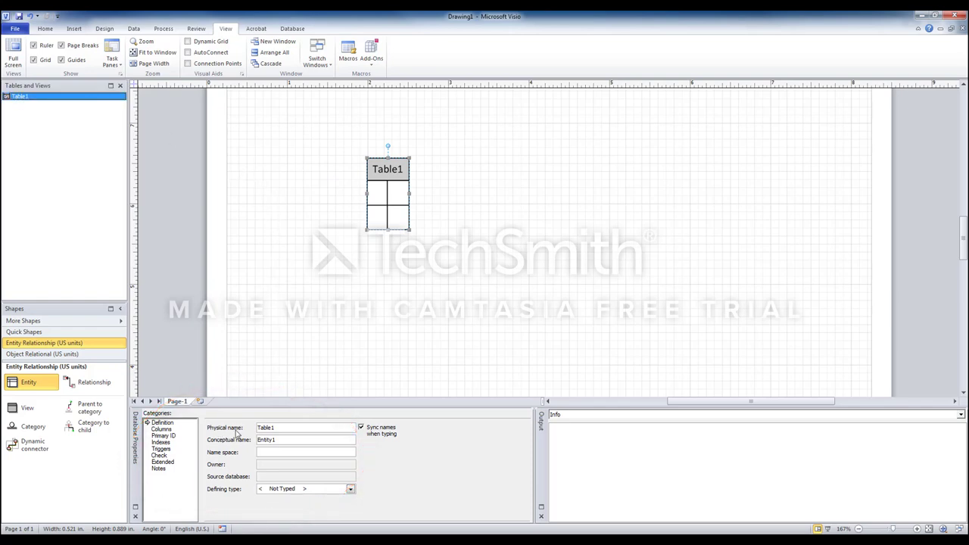
left_click(284, 428)
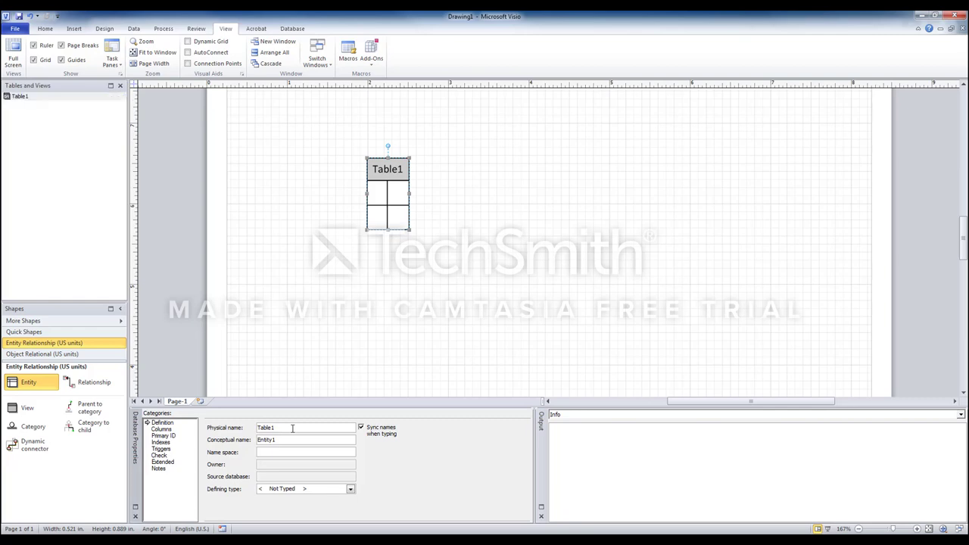
left_click_drag(292, 428, 233, 429)
type("INVOICES")
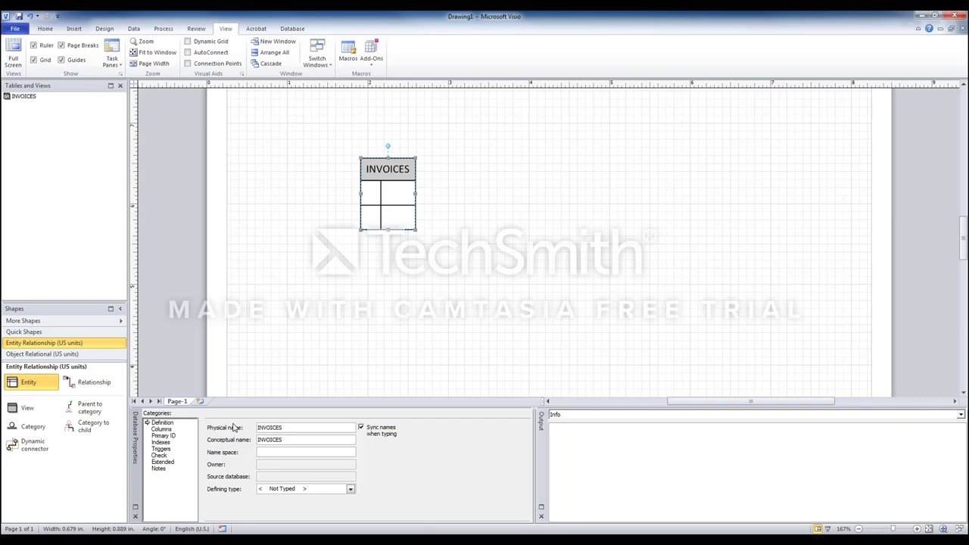
Step: Add the columns Invoice_Number, Invoice_Date and Invoice_Shipping to the INVOICES table
left_click(163, 429)
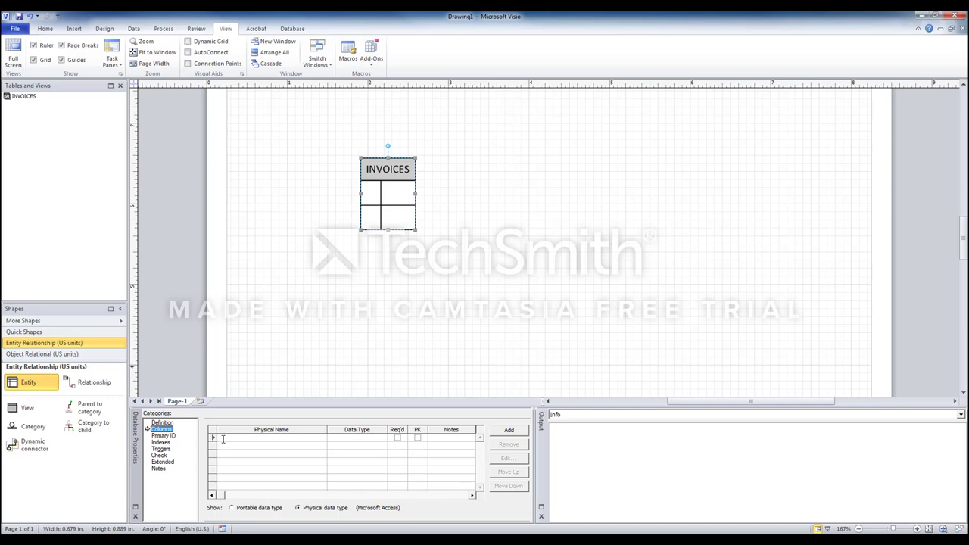
left_click(224, 439)
type("Invoice_N")
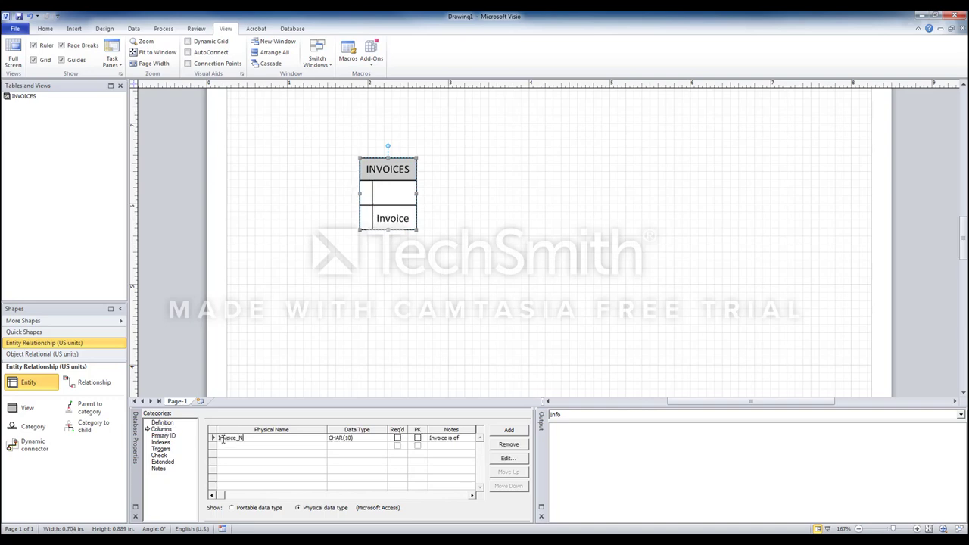
type("umber")
left_click(224, 445)
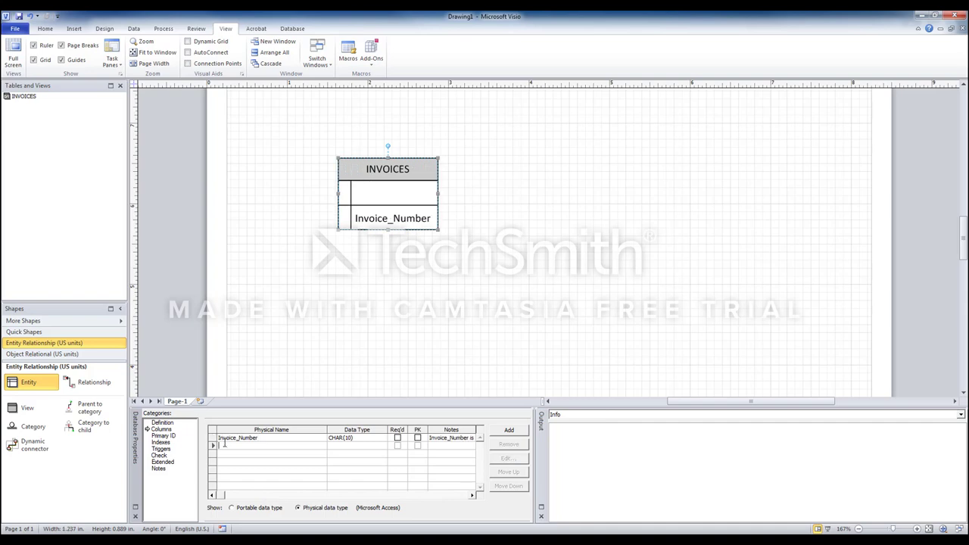
type("Invoice_")
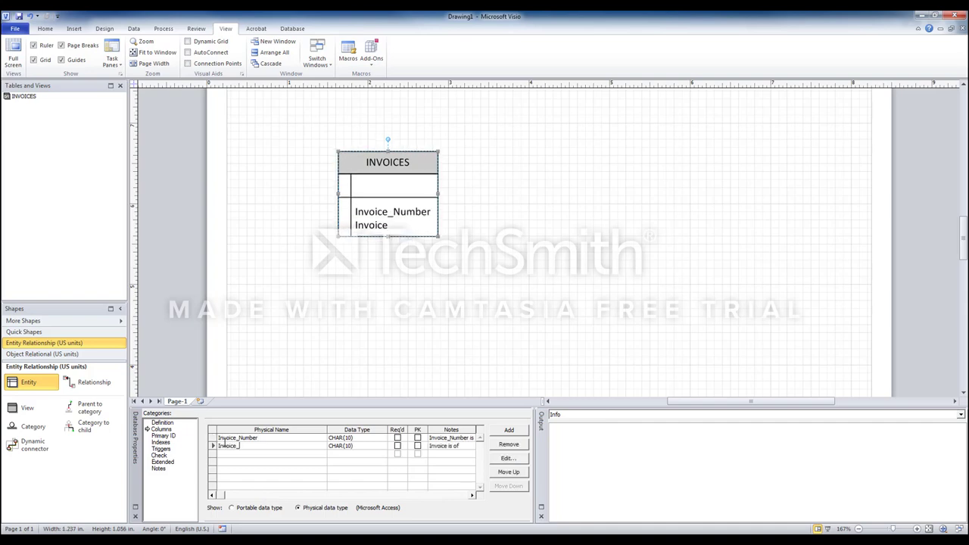
type("Date")
left_click(226, 453)
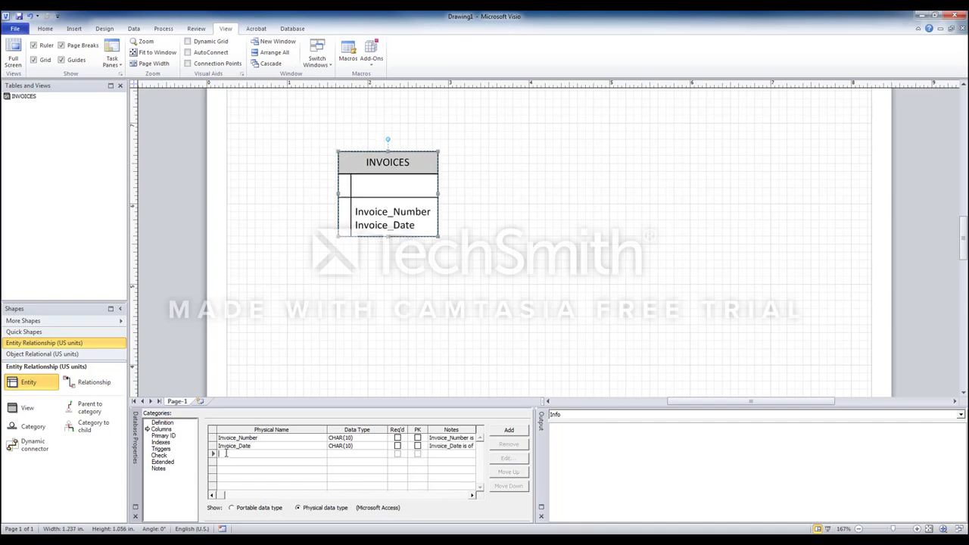
type("Invoice_S")
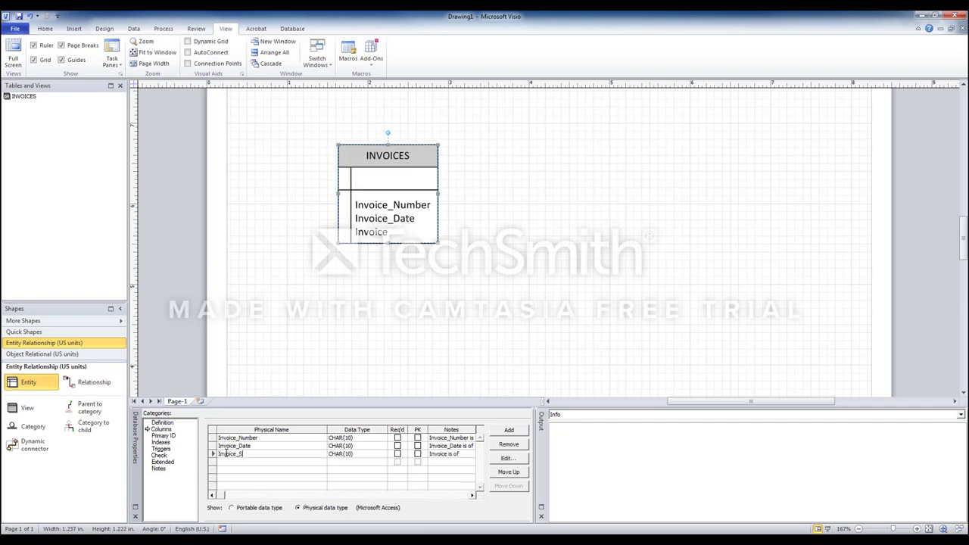
type("hipping")
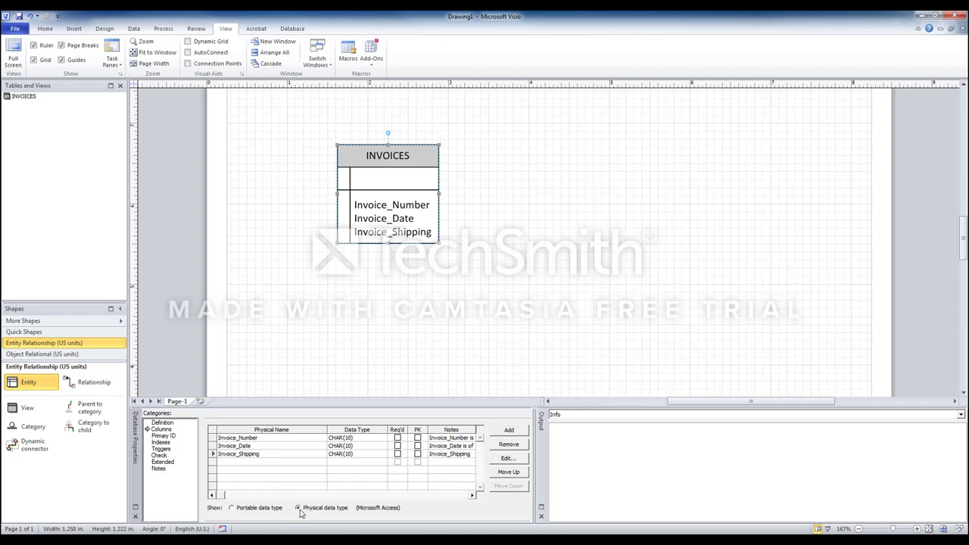
Step: Compare the columns' portable data types with the physical ones and check the default database driver
left_click(232, 508)
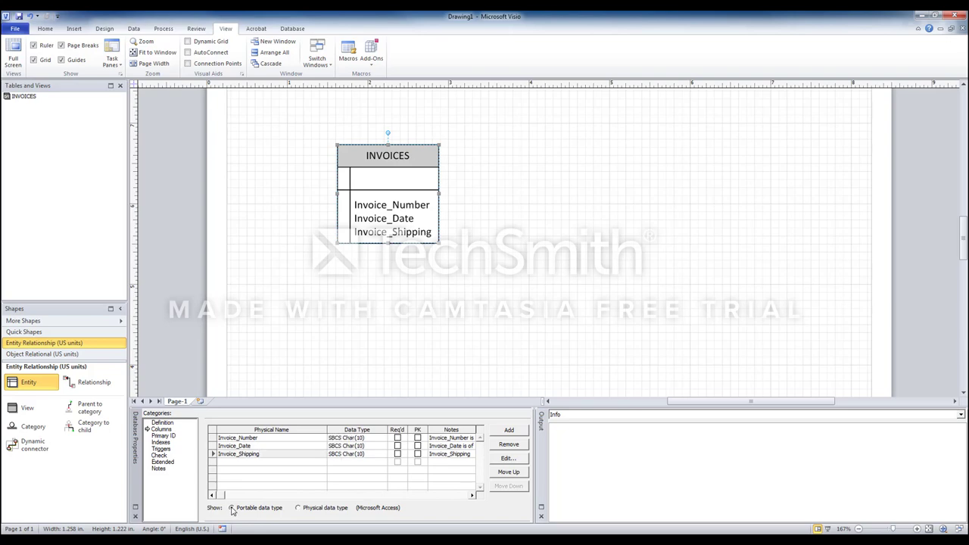
left_click(377, 456)
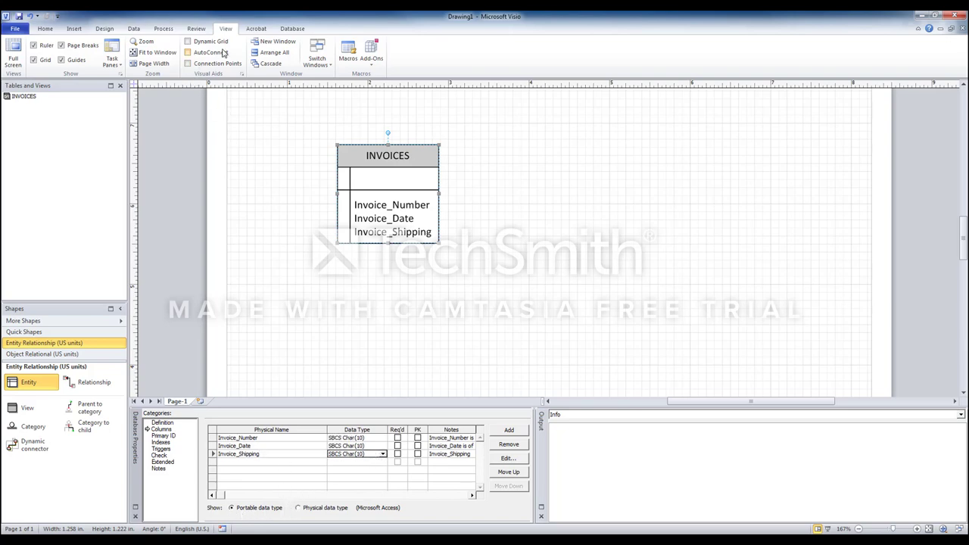
left_click(285, 32)
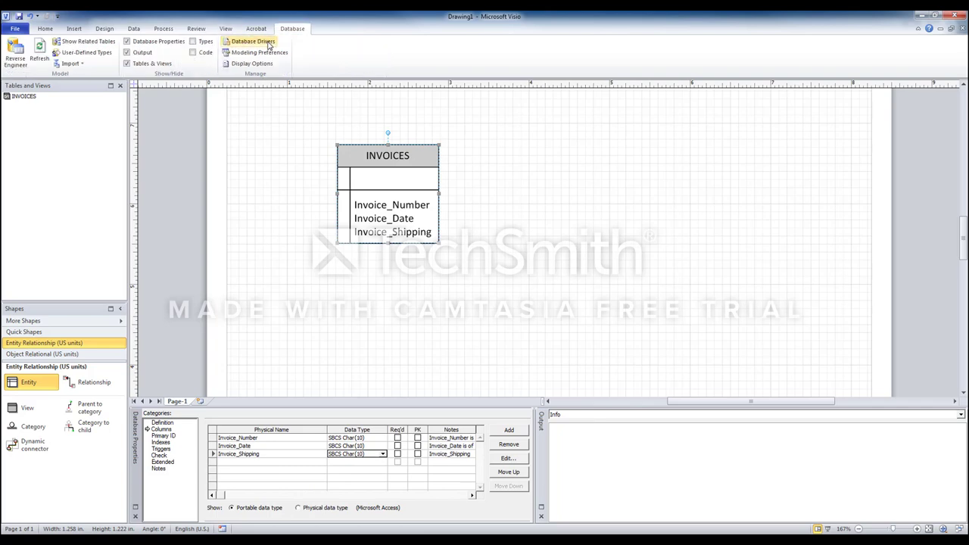
left_click(266, 44)
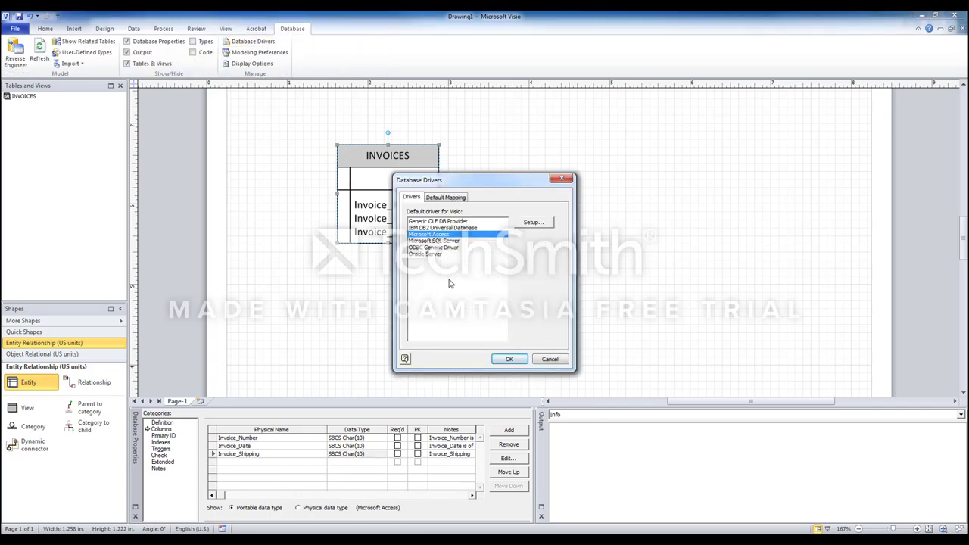
left_click(562, 361)
left_click(298, 508)
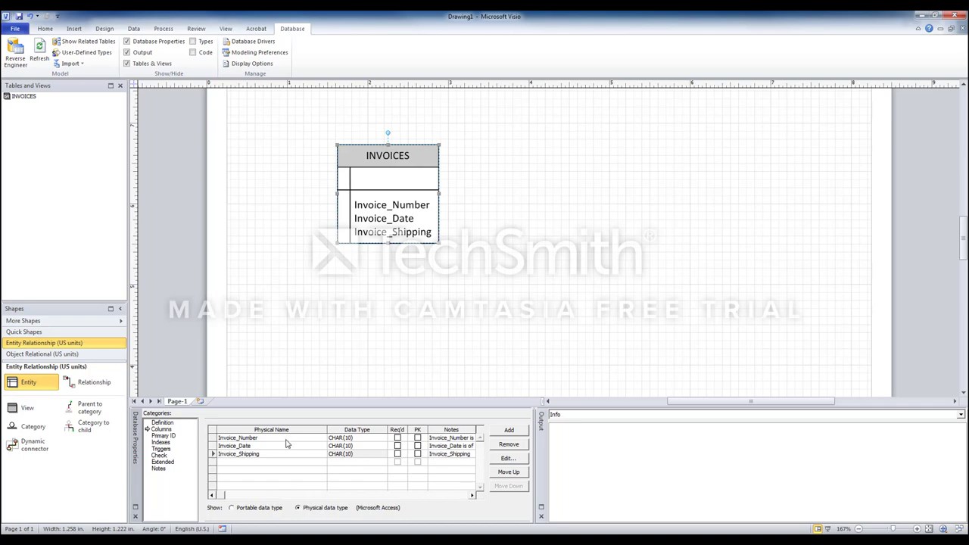
Step: Set the physical data types to CHAR(15) for Invoice_Number, DATETIME for Invoice_Date and CURRENCY for Invoice_Shipping
left_click(347, 438)
left_click(349, 438)
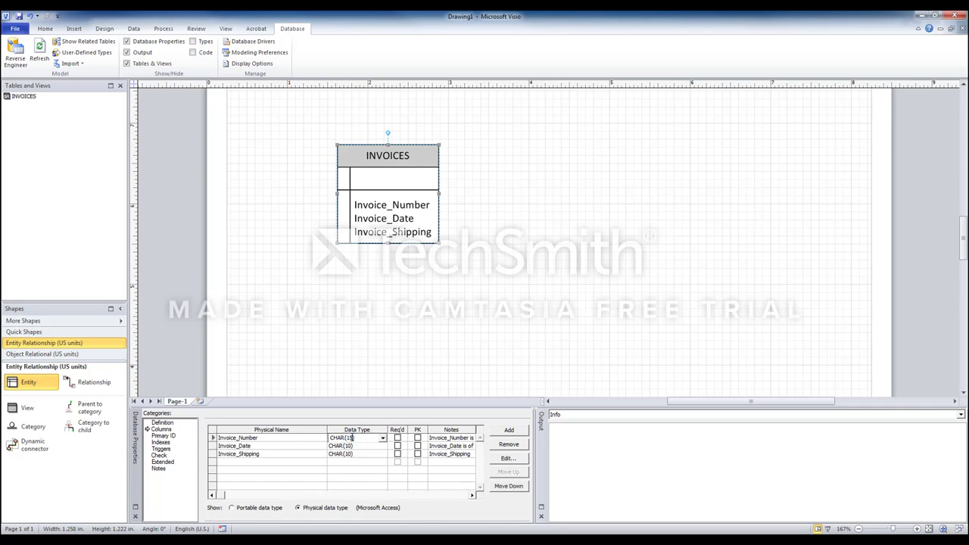
left_click(362, 446)
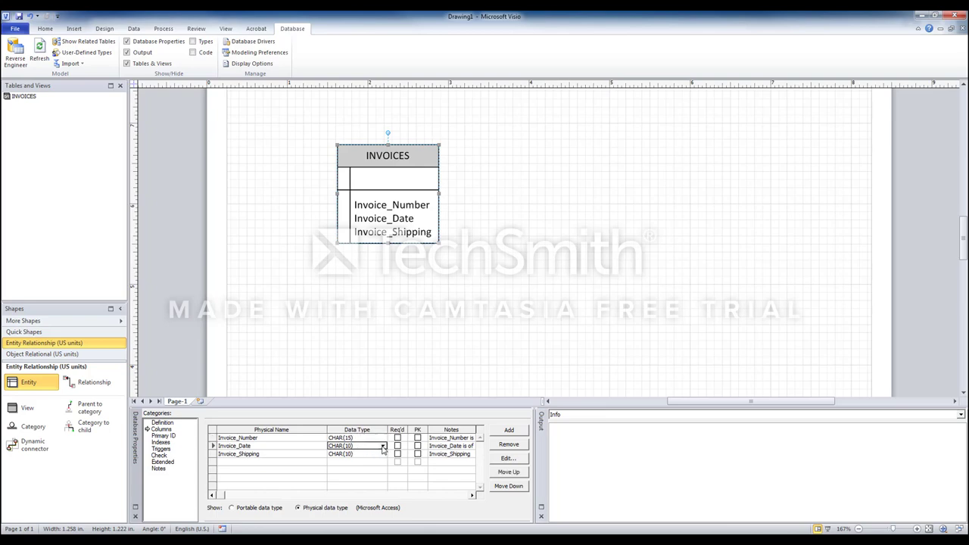
left_click(383, 446)
scroll(382, 474, "down", 4)
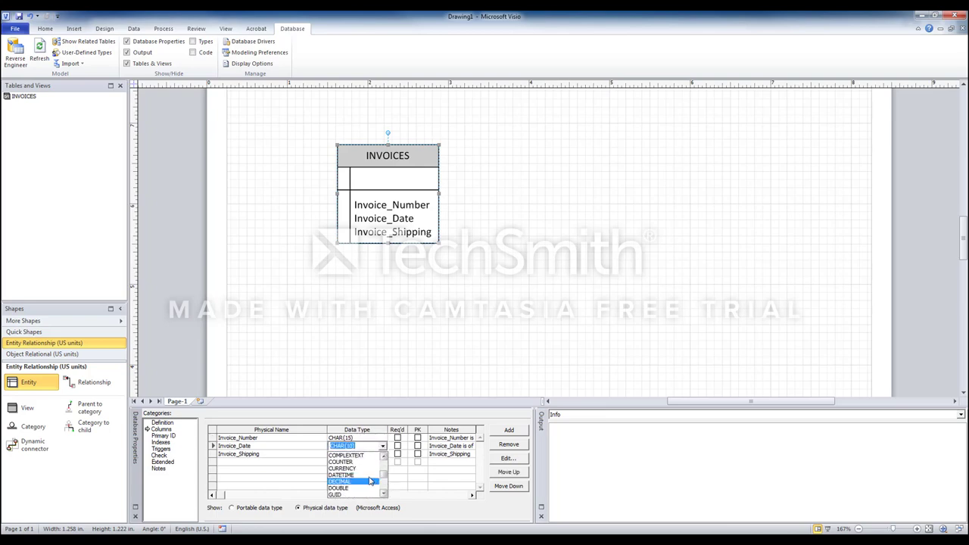
left_click(367, 476)
left_click(384, 455)
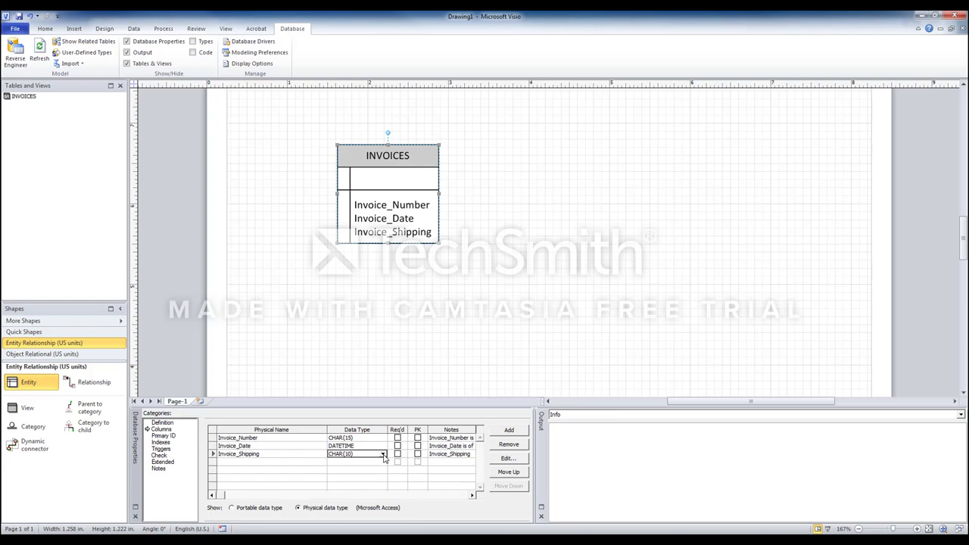
left_click(384, 455)
scroll(385, 492, "down", 3)
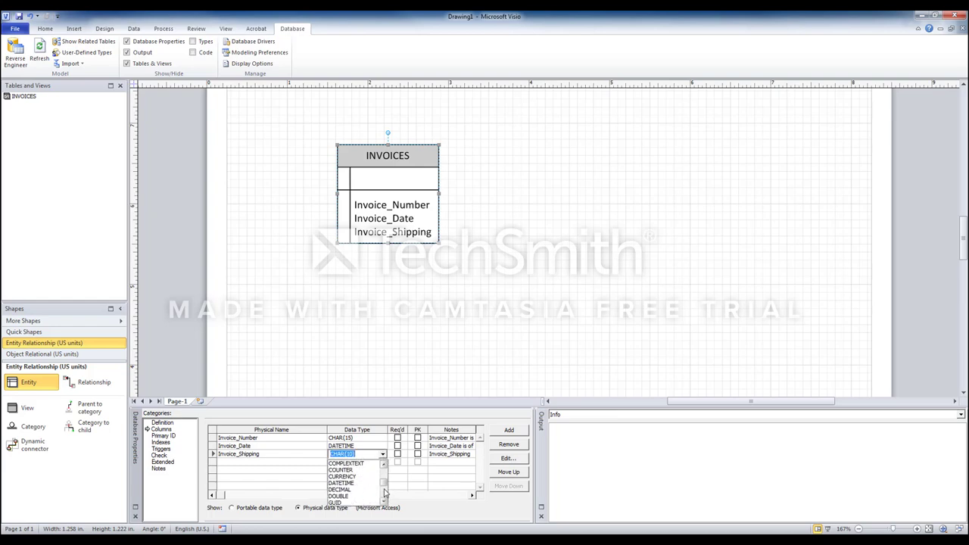
left_click(346, 476)
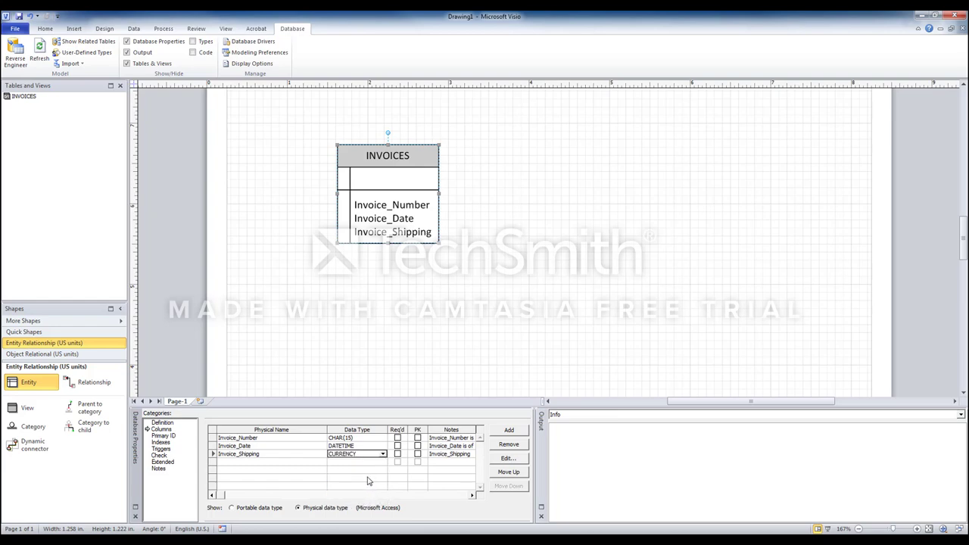
Step: Mark Invoice_Number as the primary key and Invoice_Date as a required column
left_click(417, 439)
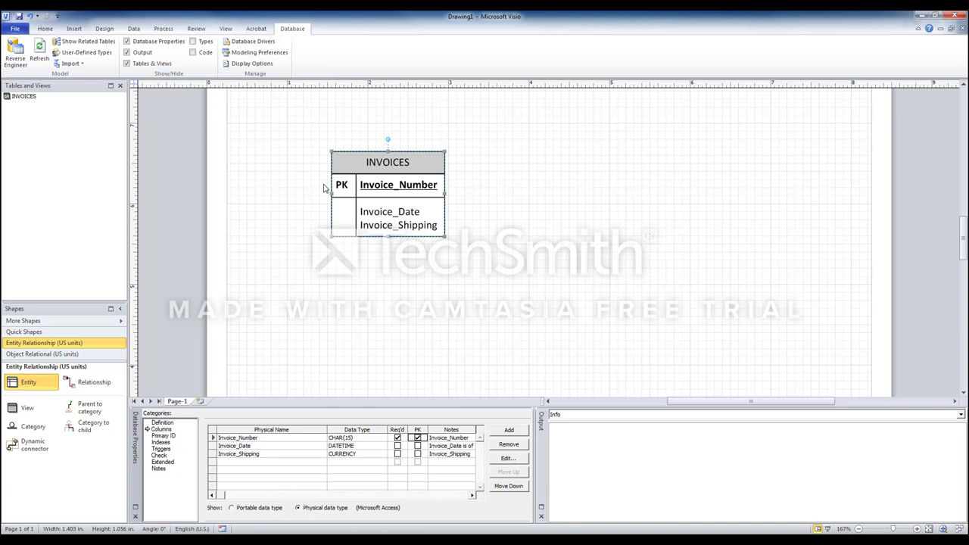
left_click(397, 447)
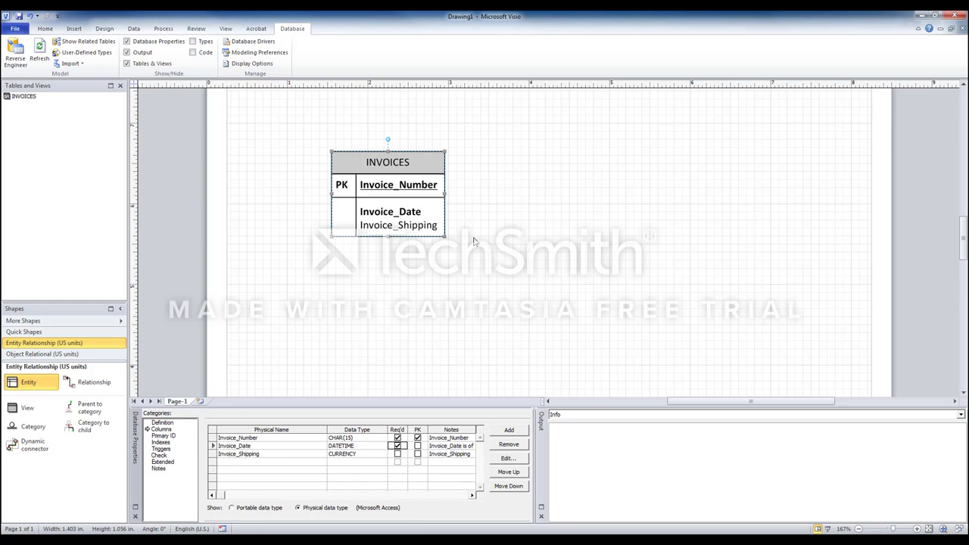
Step: Move Invoice_Shipping above Invoice_Date in the INVOICES column order and restore Invoice_Date to the second place
left_click(216, 456)
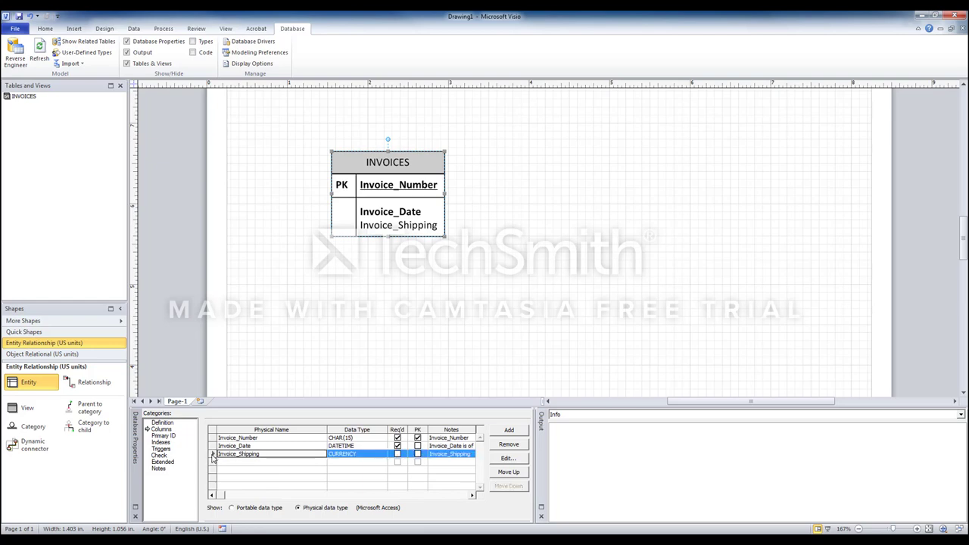
left_click(506, 473)
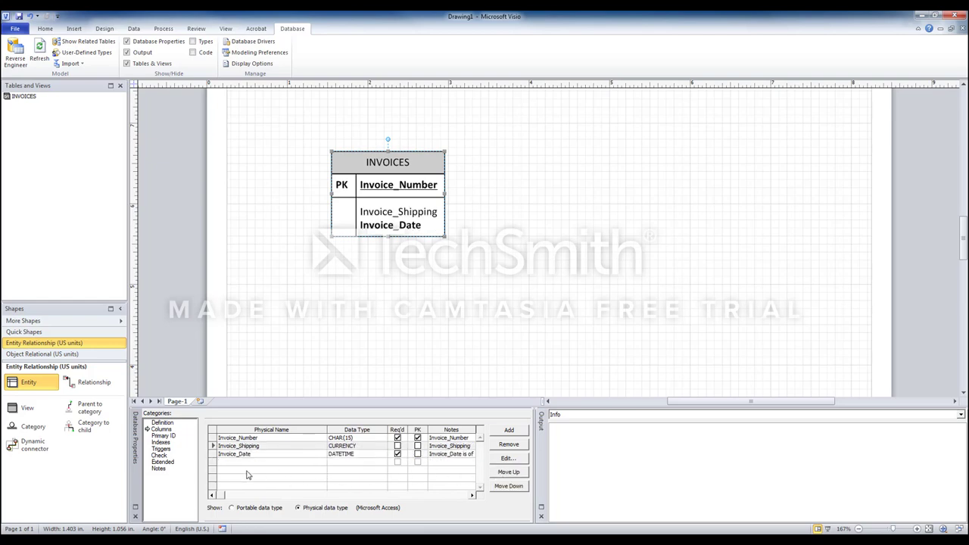
left_click(213, 456)
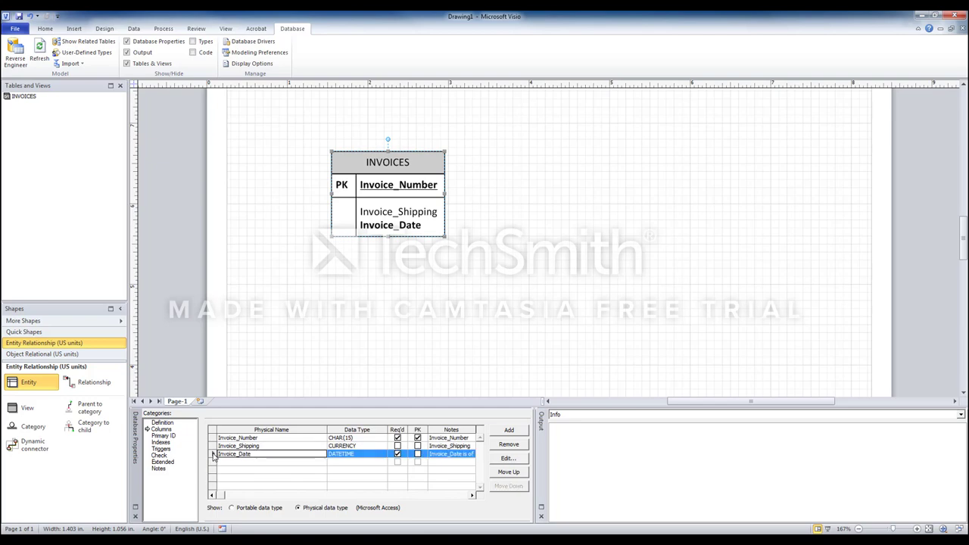
left_click(506, 472)
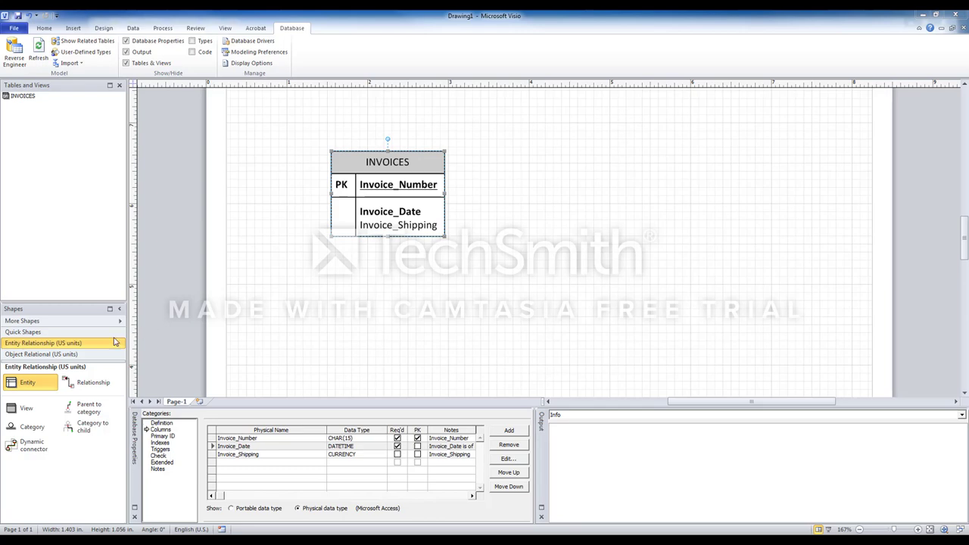
Step: Add a second entity to the right of the INVOICES table and name it ORDERS
left_click_drag(42, 384, 587, 218)
left_click(162, 422)
double_click(268, 428)
type("ORDERS")
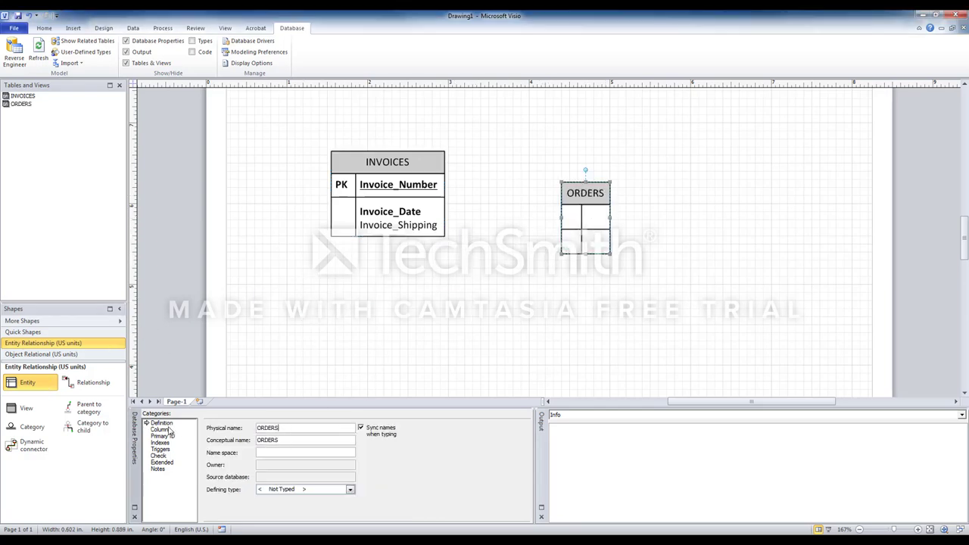
Step: Add required columns Order_Number, Order_Title and Order_Cost to the ORDERS table, with Order_Number as the primary key
left_click(161, 429)
left_click(233, 438)
type("Order_Number")
key("Return")
left_click(234, 446)
type("Order_Title")
key("Return")
left_click(235, 455)
type("Order_Cost")
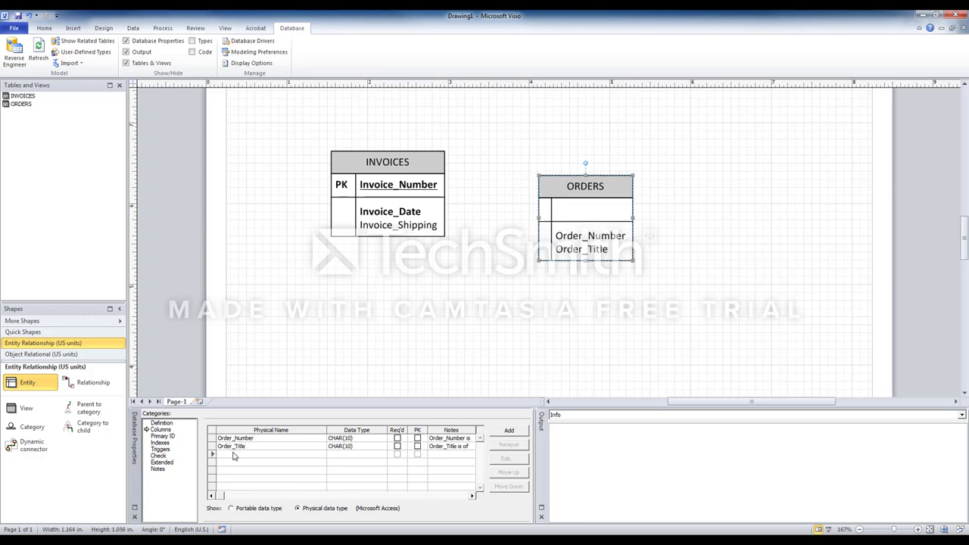
key("Return")
left_click(417, 439)
left_click(456, 319)
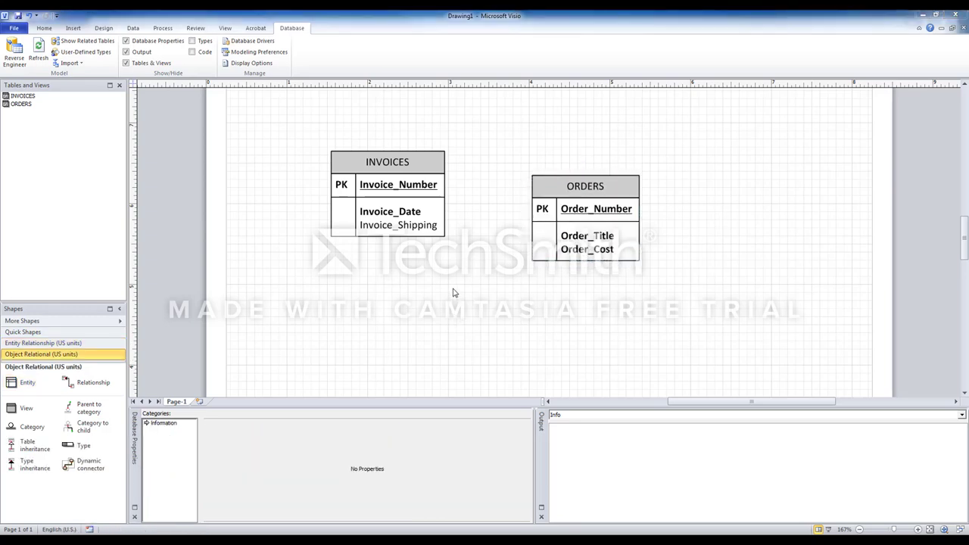
Step: Place a Relationship connector below the tables and glue its parent end to the INVOICES table
left_click(74, 384)
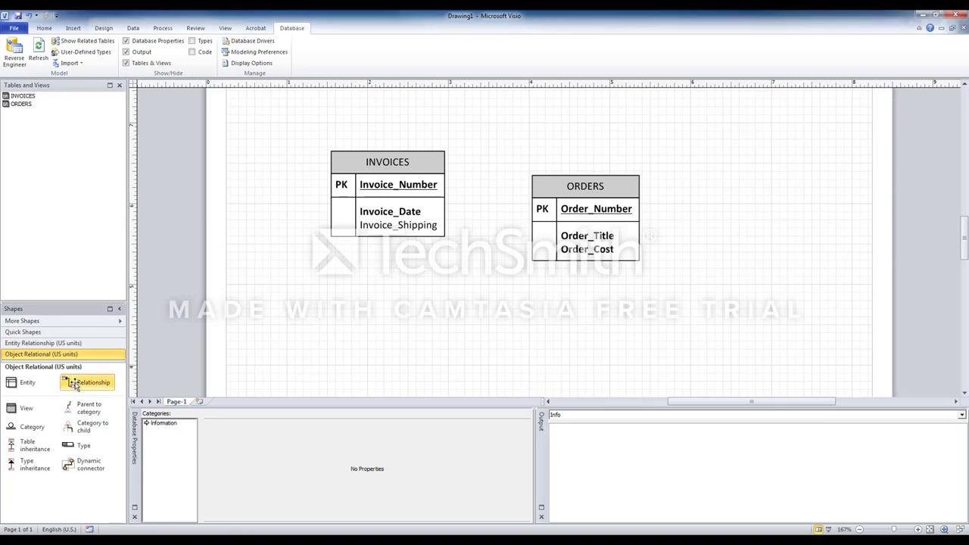
left_click_drag(73, 385, 364, 288)
left_click_drag(327, 261, 413, 236)
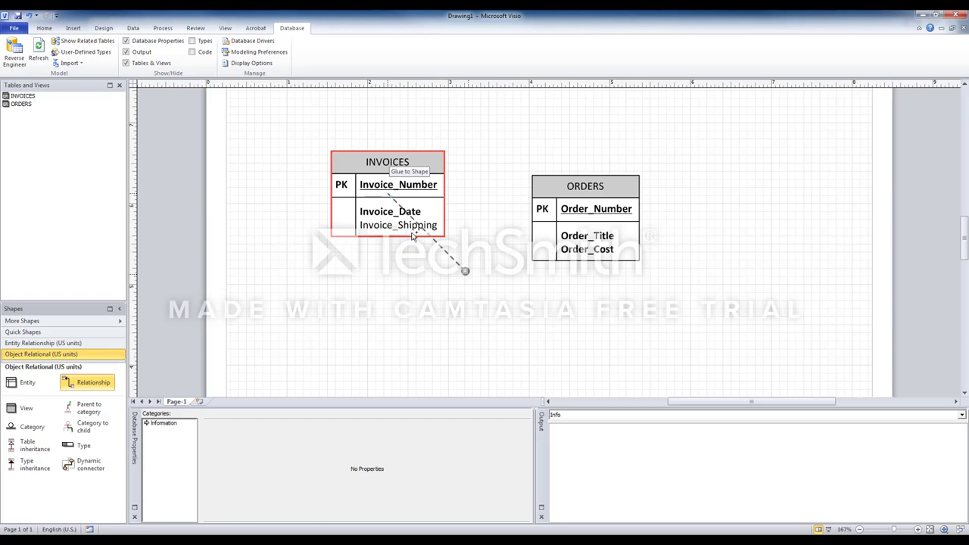
left_click_drag(412, 235, 413, 236)
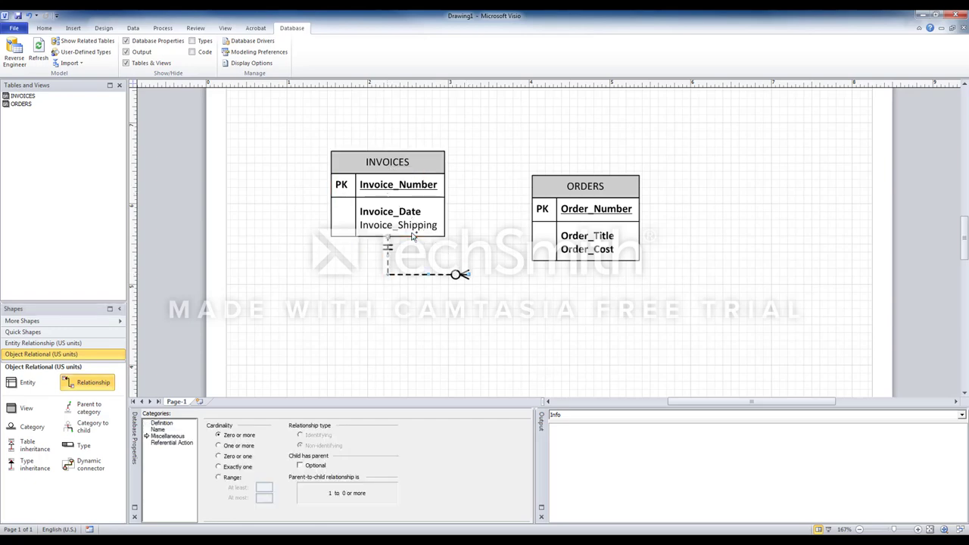
Step: Set the relationship's cardinality to One or more and try the Optional parent setting on and off
left_click(170, 426)
left_click(165, 436)
left_click(219, 446)
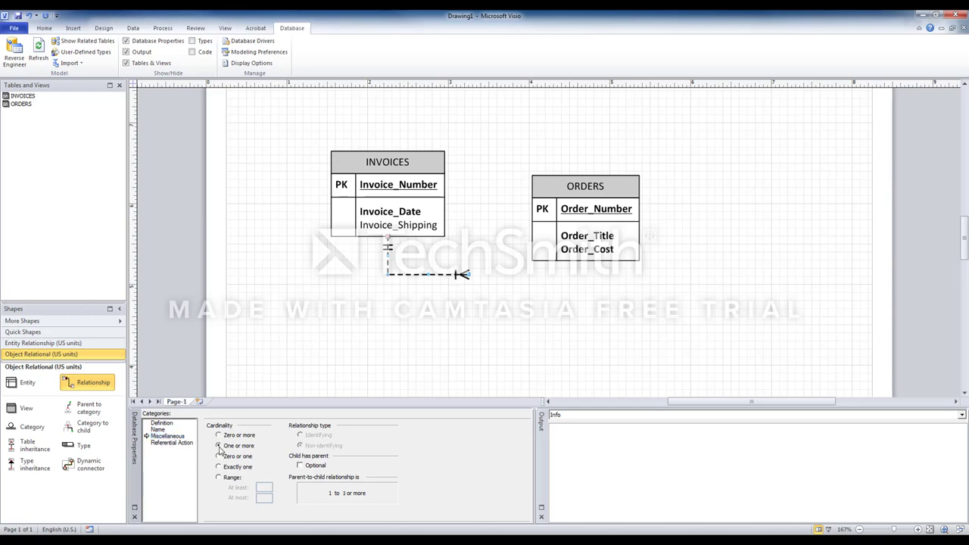
left_click(300, 466)
left_click(300, 466)
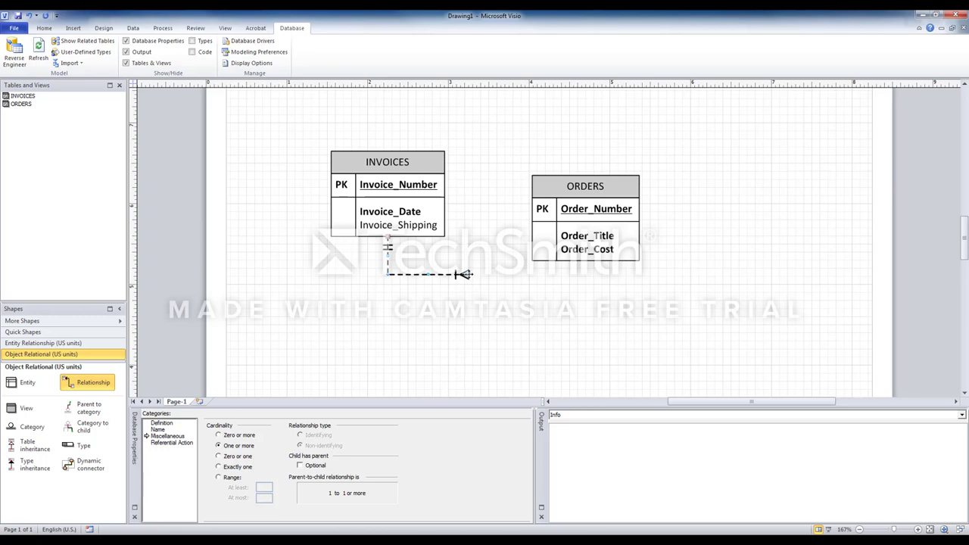
Step: Glue the relationship's child end to ORDERS and switch its type to Identifying and back to Non-identifying
left_click_drag(464, 274, 581, 228)
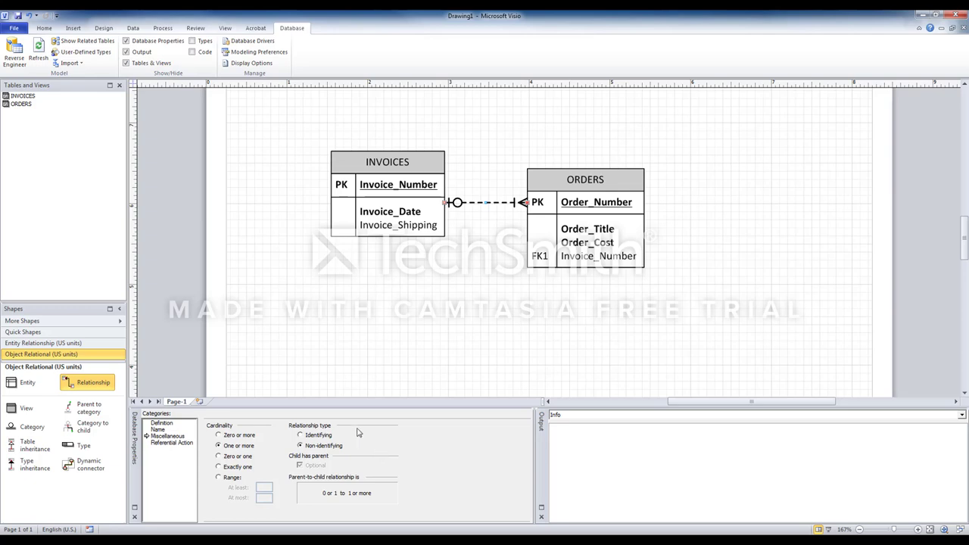
left_click(301, 435)
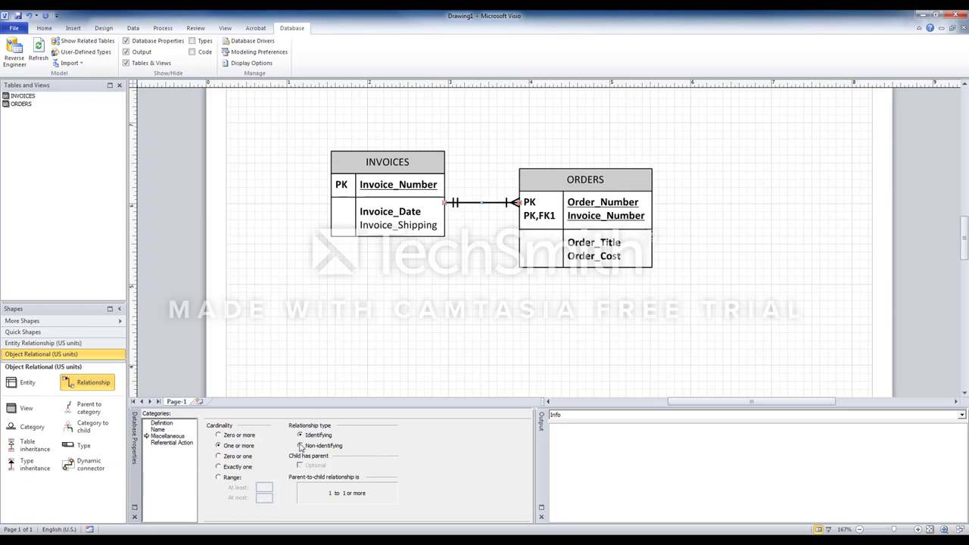
left_click(301, 446)
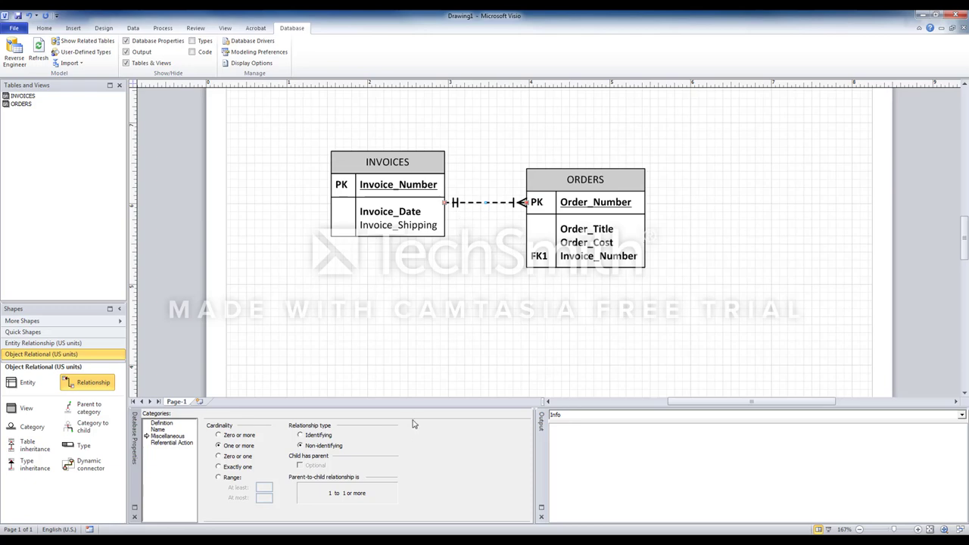
Step: Make the relationship line a curved connector and move the ORDERS table to the lower right of INVOICES
right_click(480, 206)
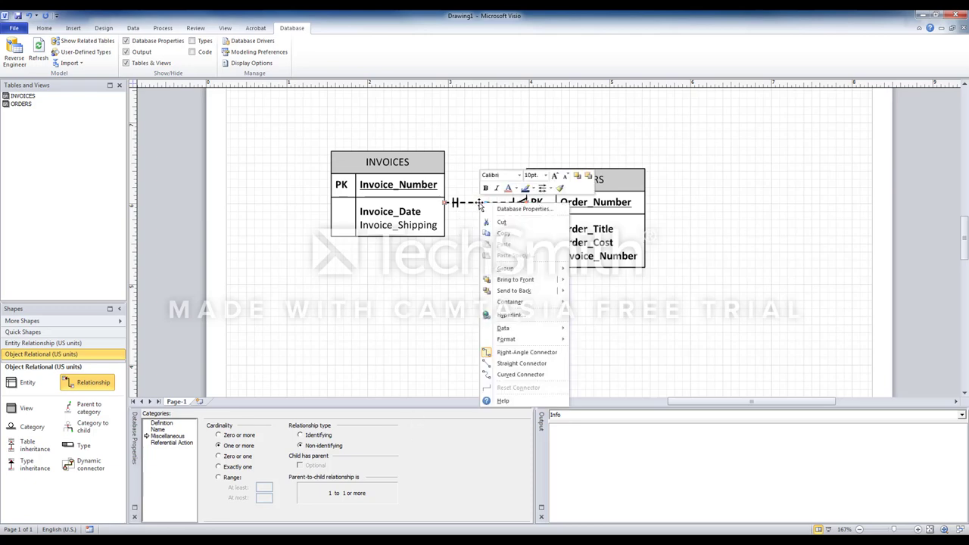
left_click(514, 375)
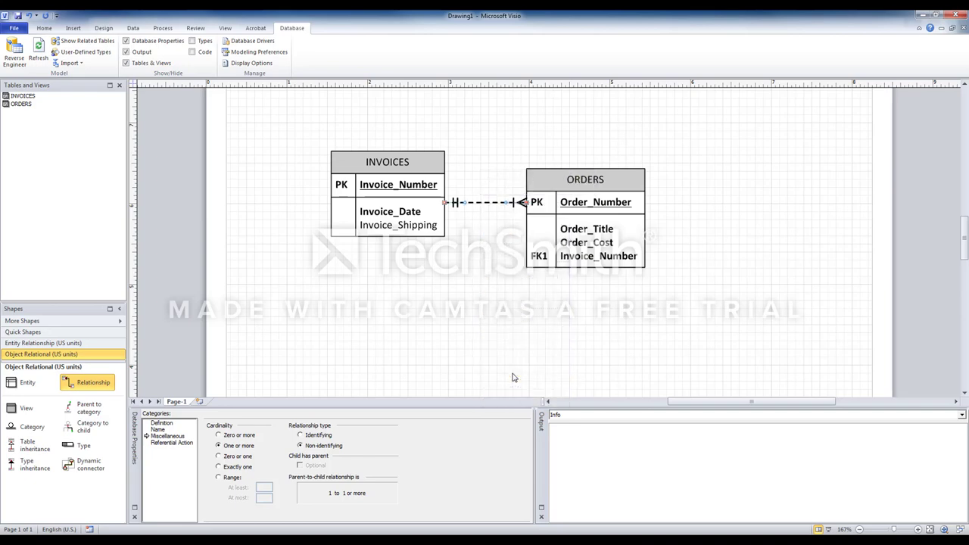
left_click(565, 179)
left_click_drag(565, 179, 598, 262)
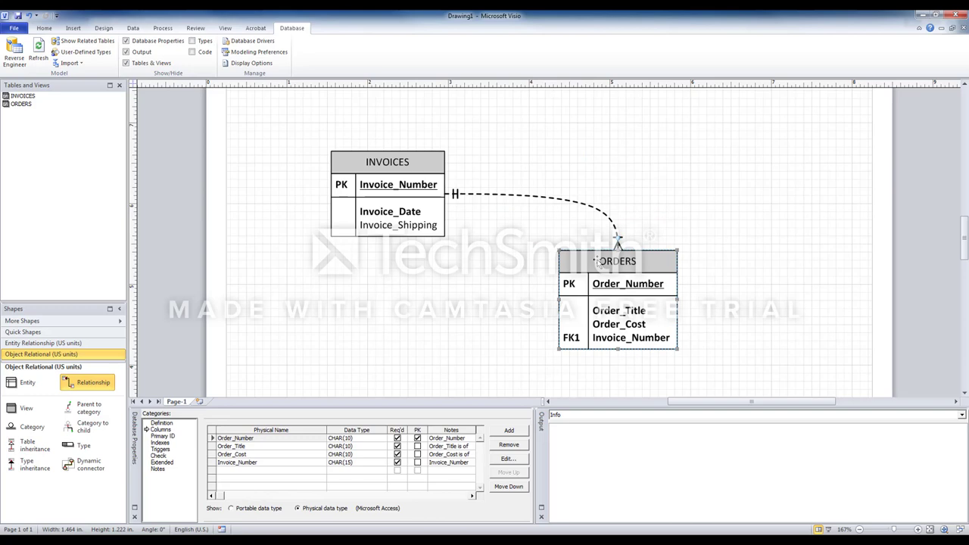
Step: Change the relationship line between INVOICES and ORDERS to a straight connector
right_click(567, 200)
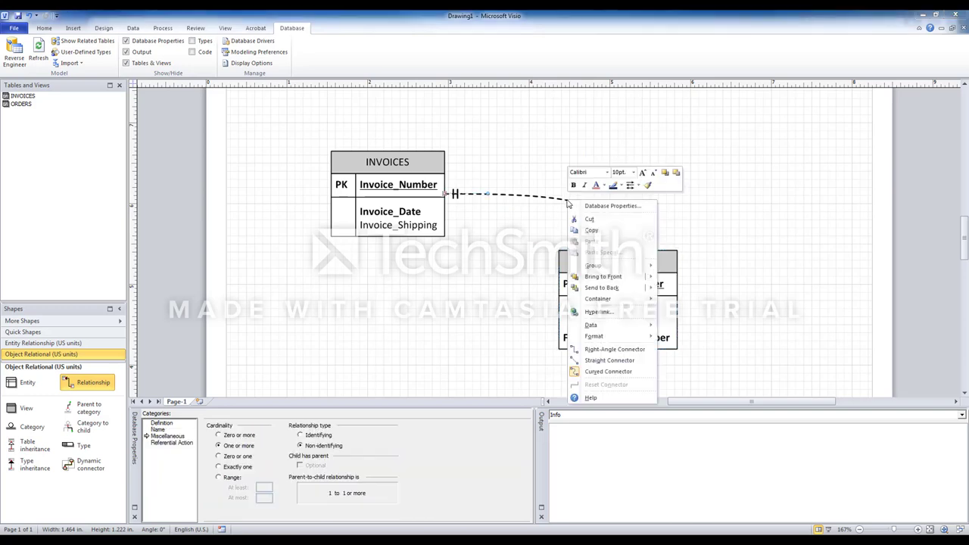
left_click(599, 360)
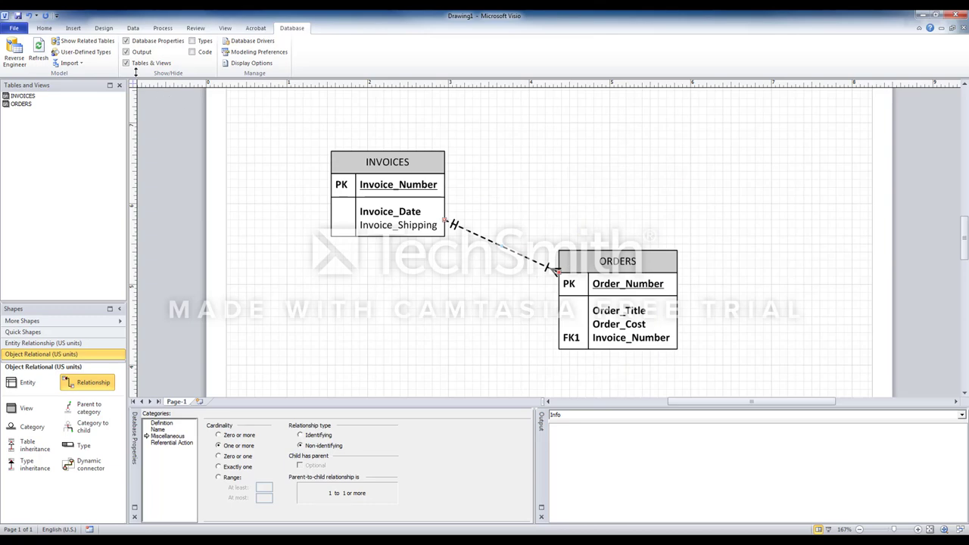
Step: Start saving Drawing1 to the Documents library with PDF as the file type
left_click(19, 30)
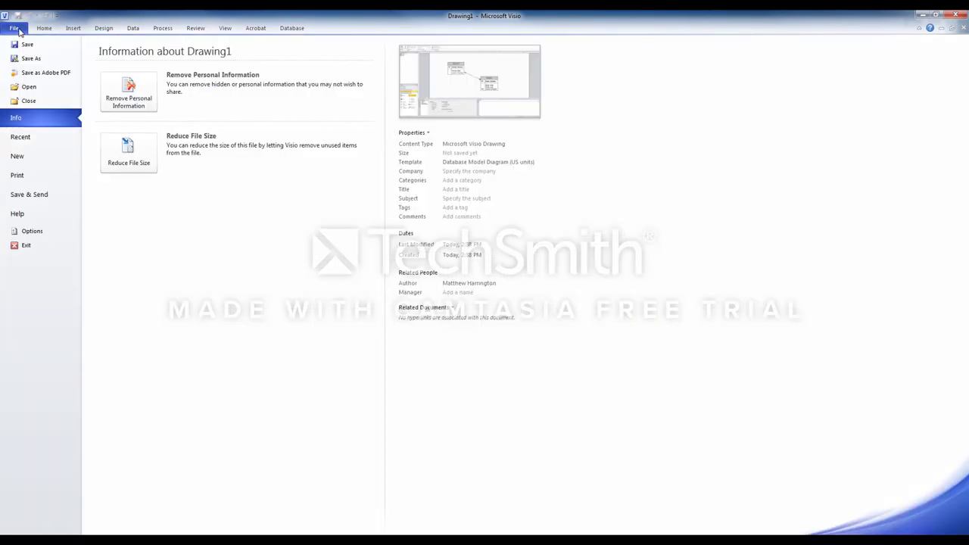
key("Escape")
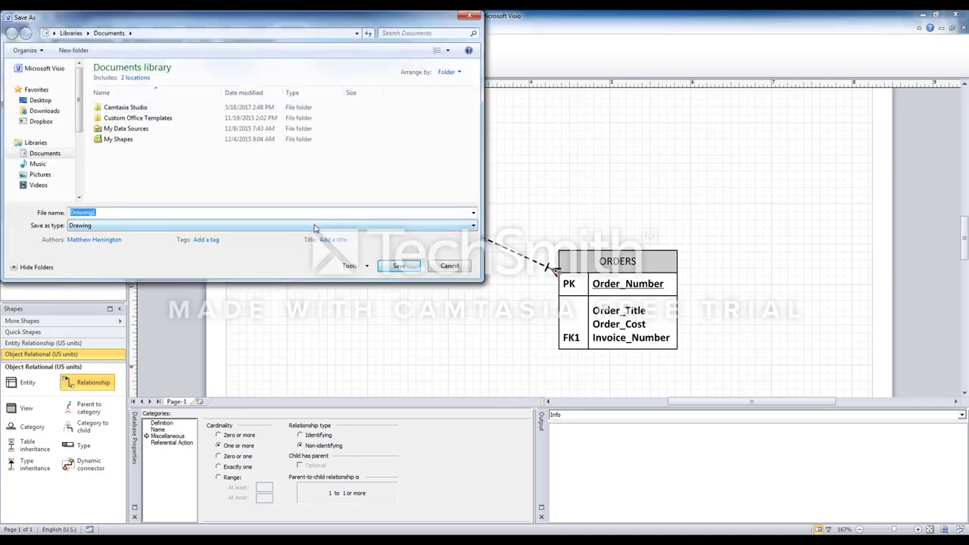
left_click(473, 226)
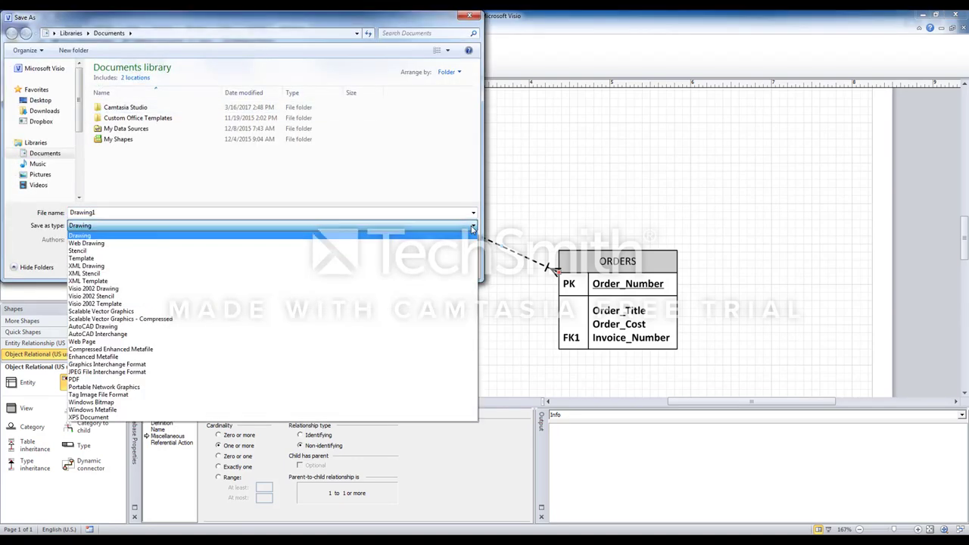
left_click(232, 380)
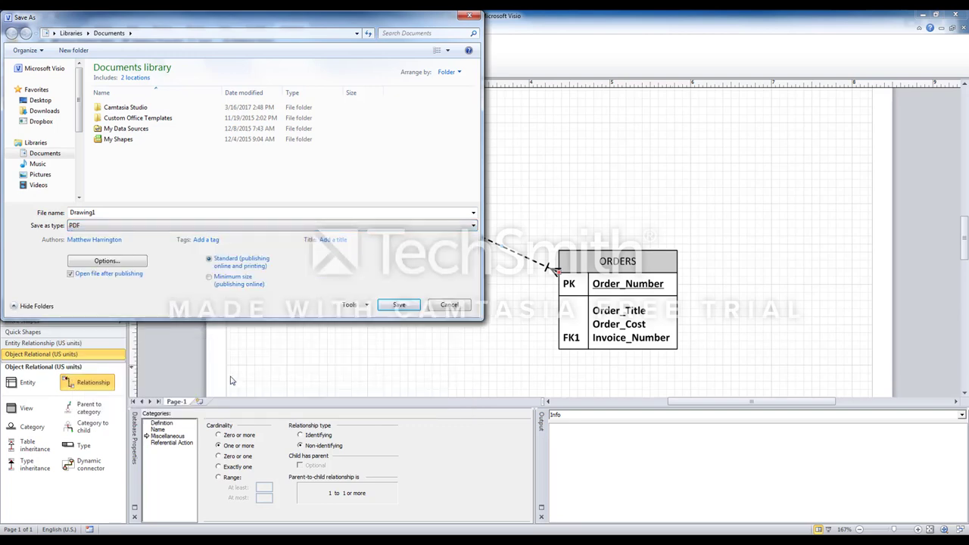